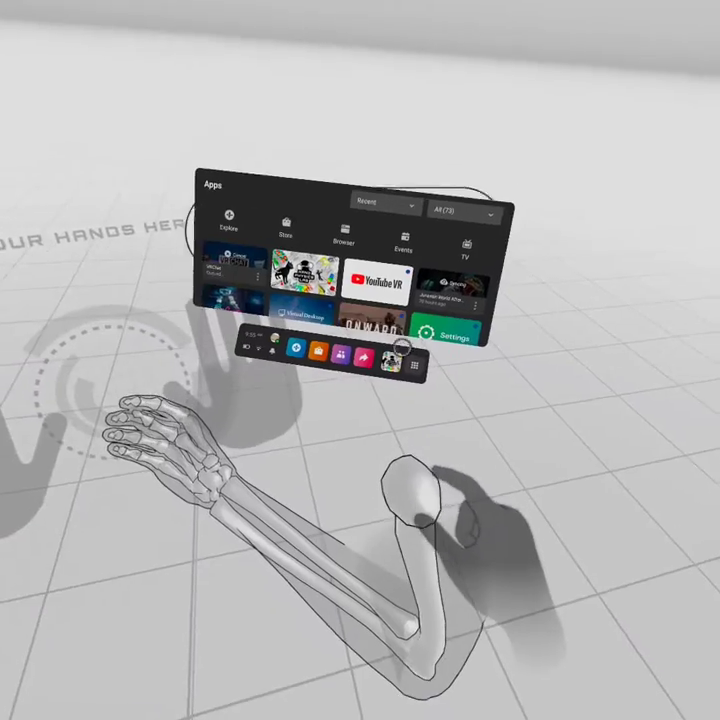
Close the Apps library and launch Physics Lab until the stationary boundary confirmation appears.
{"action": "left_click", "coordinate": [414, 343]}
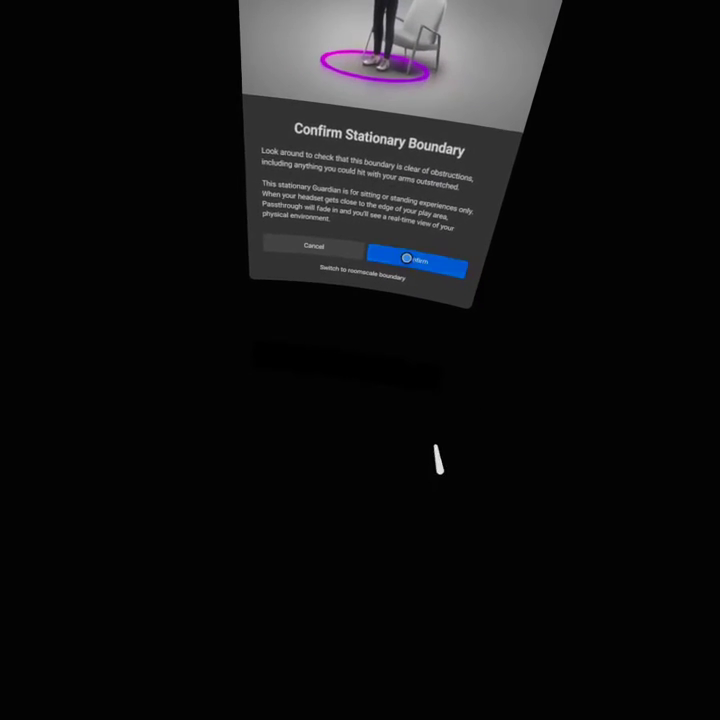
{"action": "left_click", "coordinate": [406, 258]}
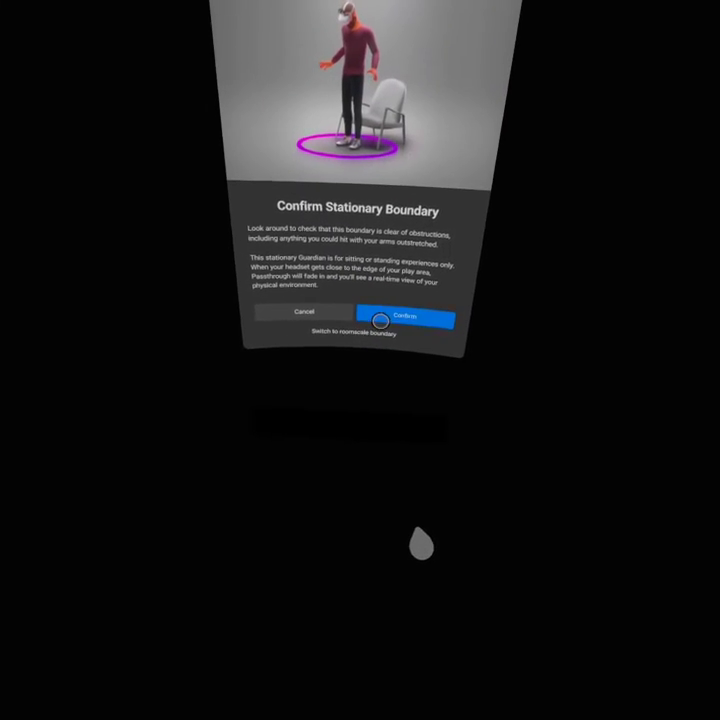
Confirm the stationary Guardian boundary so Physics Lab resumes.
{"action": "left_click", "coordinate": [397, 306]}
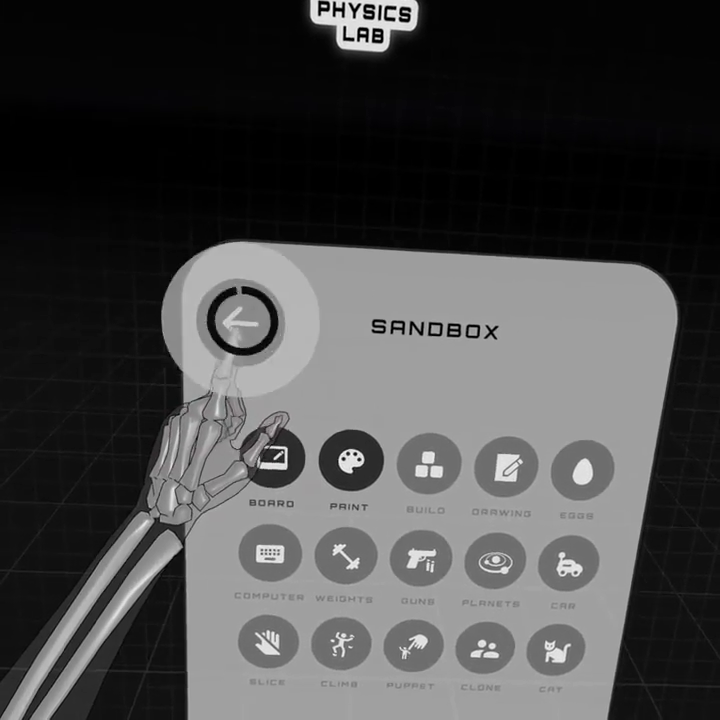
Back out of the Sandbox panel to the Play menu showing Puzzles and Sandbox.
{"action": "left_click", "coordinate": [240, 322]}
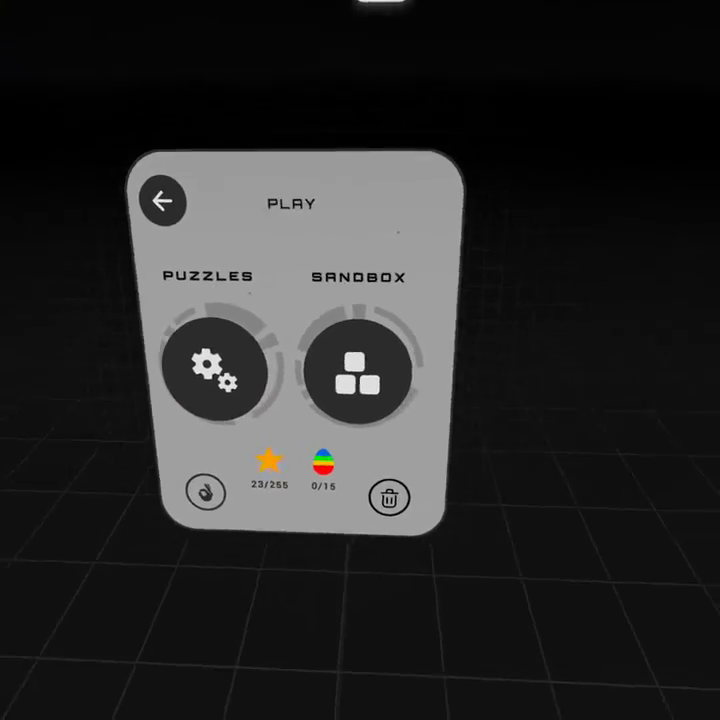